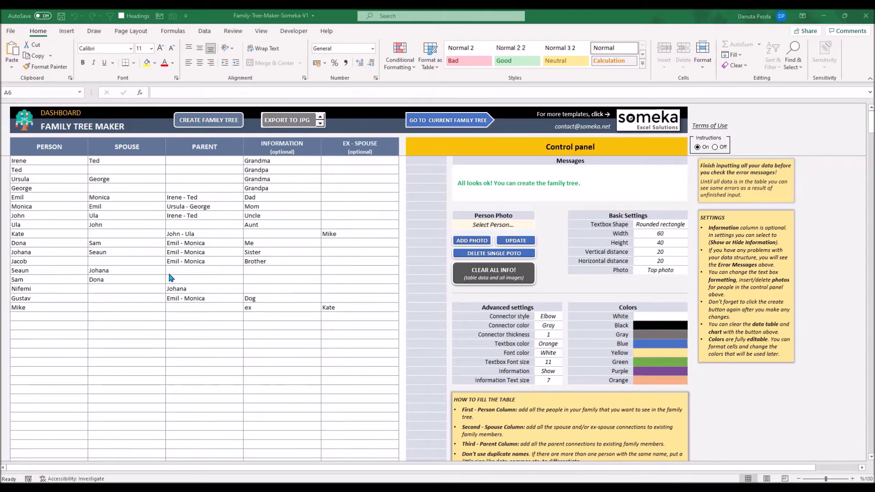
# Step: Preview the sample family tree, then clear all sample info from the family table
pyautogui.click(194, 121)
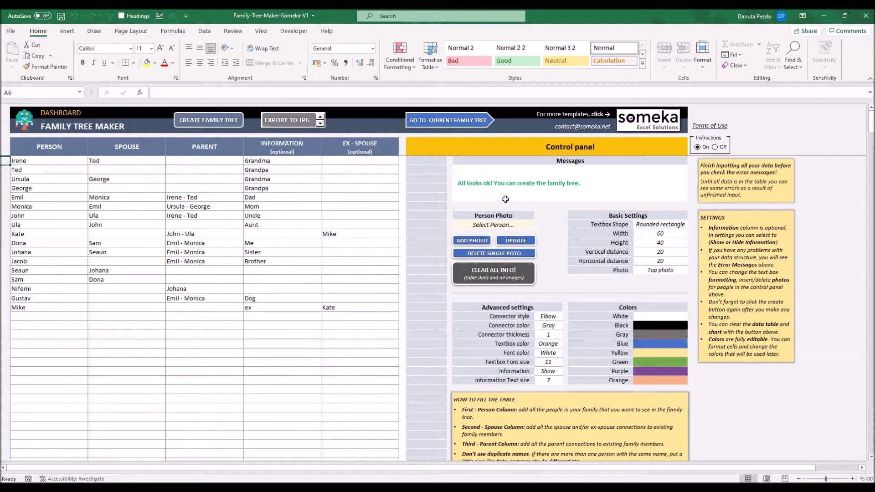
pyautogui.click(497, 270)
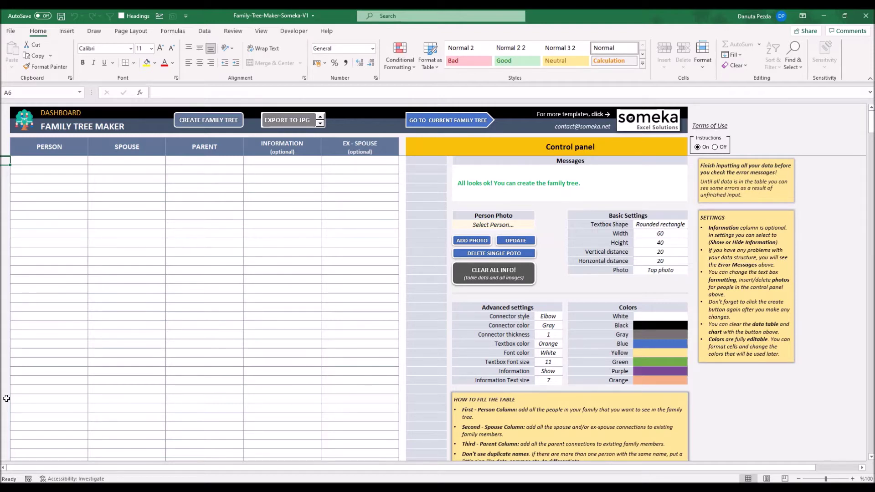
# Step: Inspect the first SPOUSE dropdown list and dismiss it without choosing
pyautogui.click(136, 162)
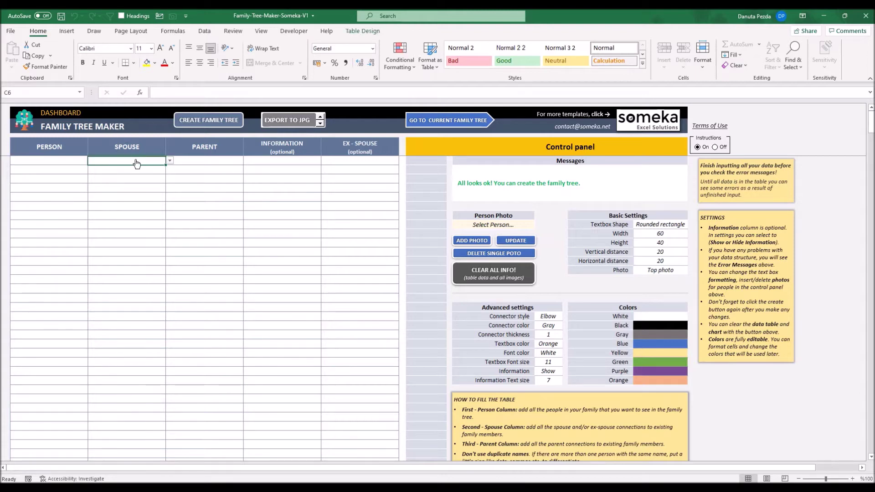
pyautogui.click(170, 160)
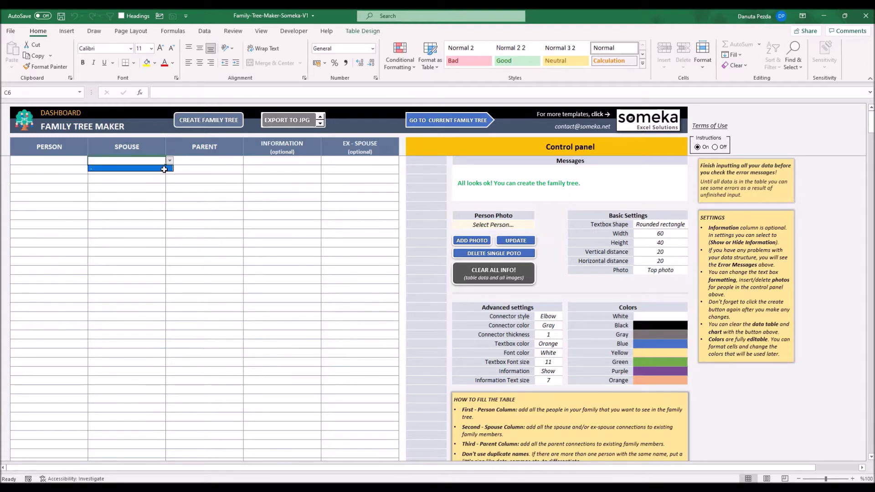
pyautogui.press('Escape')
# Step: Enter the thirteen names, Ann through Nicole, down the PERSON column
pyautogui.click(30, 161)
pyautogui.write('Ann')
pyautogui.press('Return')
pyautogui.write('John')
pyautogui.press('Return')
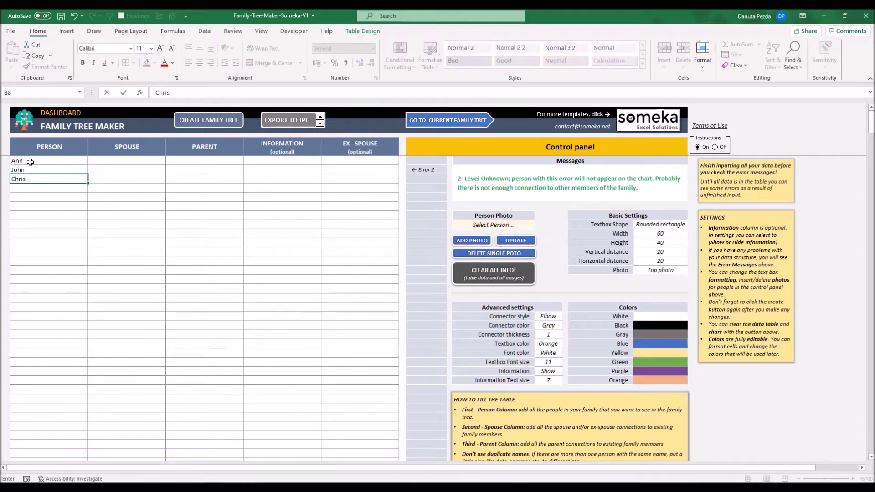
pyautogui.write('Christine')
pyautogui.press('Return')
pyautogui.write('Jake Mom Dad Irene Carl Philip Jane Kate')
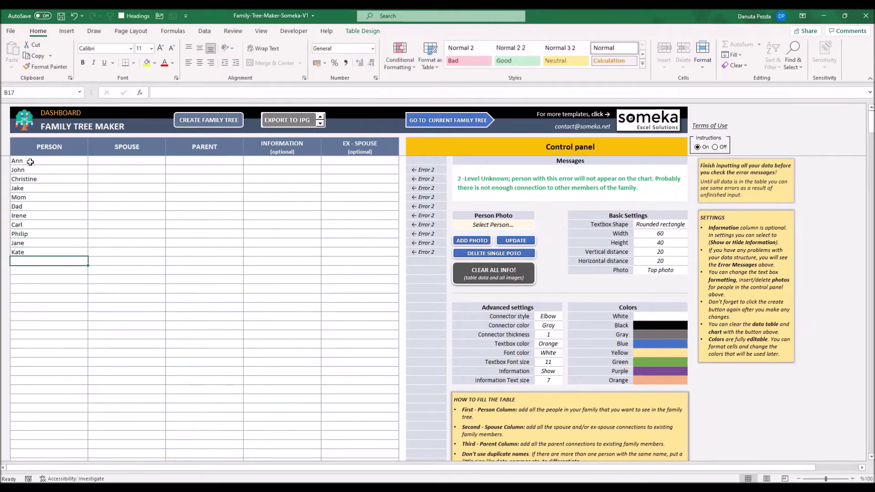
pyautogui.write(' Sam Nicole')
pyautogui.press('Return')
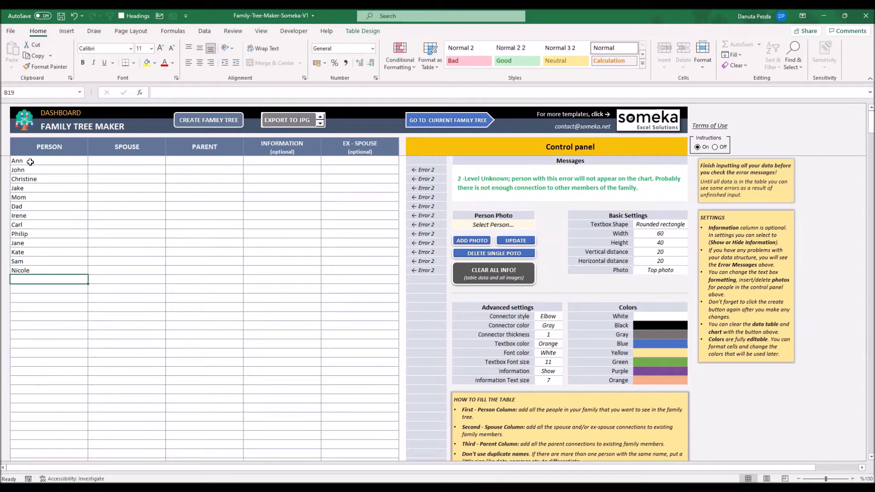
pyautogui.hotkey('ctrl', 'Up')
pyautogui.hotkey('ctrl', 'Up')
pyautogui.press('Right')
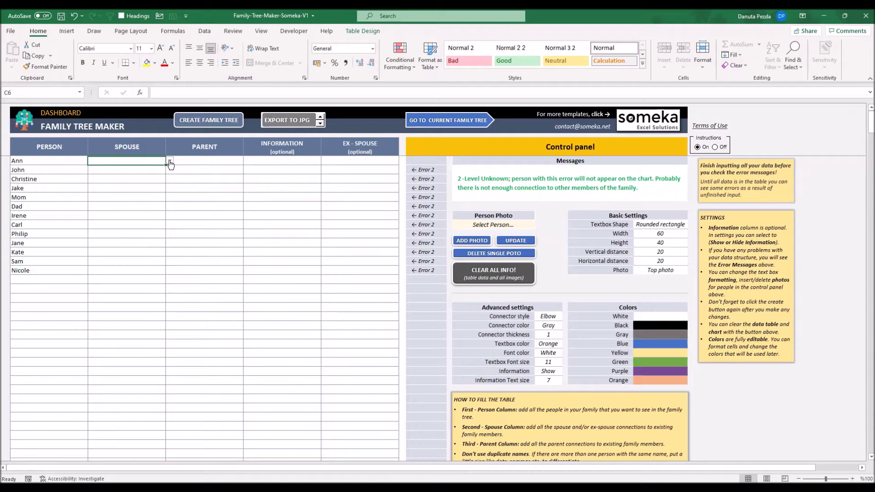
pyautogui.click(170, 164)
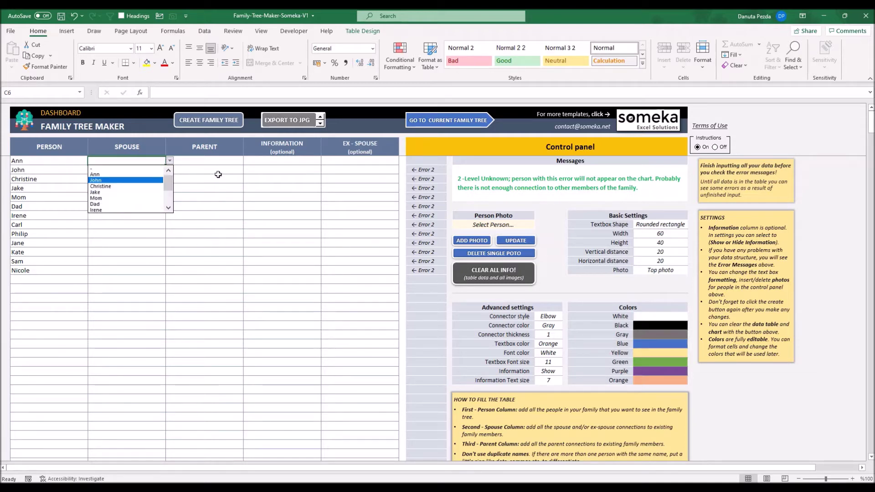
# Step: Pair the spouses: Ann–John, Jake–Christine, Dad–Mom, Carl–Irene and Kate–Sam
pyautogui.press('Escape')
pyautogui.click(169, 160)
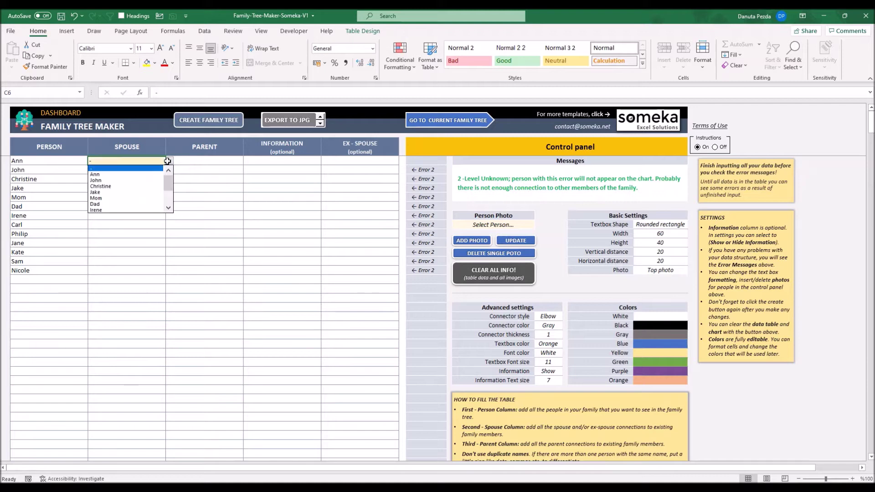
pyautogui.click(129, 175)
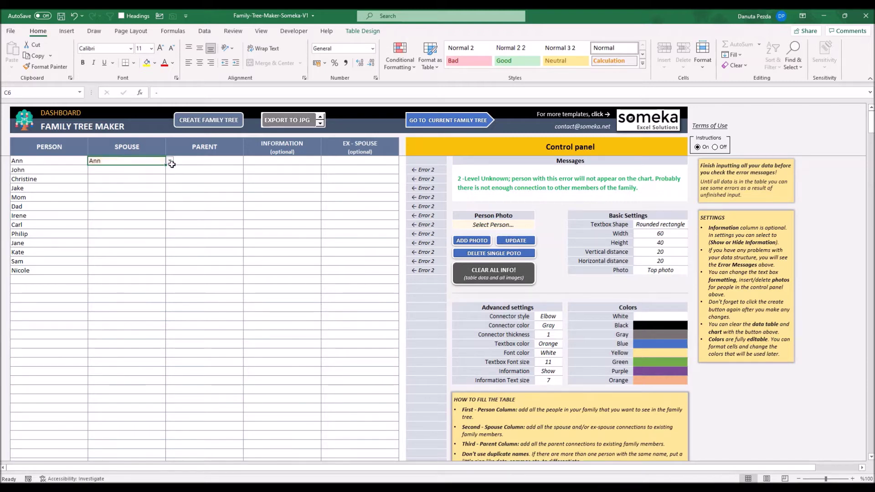
pyautogui.click(170, 161)
pyautogui.click(93, 180)
pyautogui.click(169, 189)
pyautogui.click(95, 225)
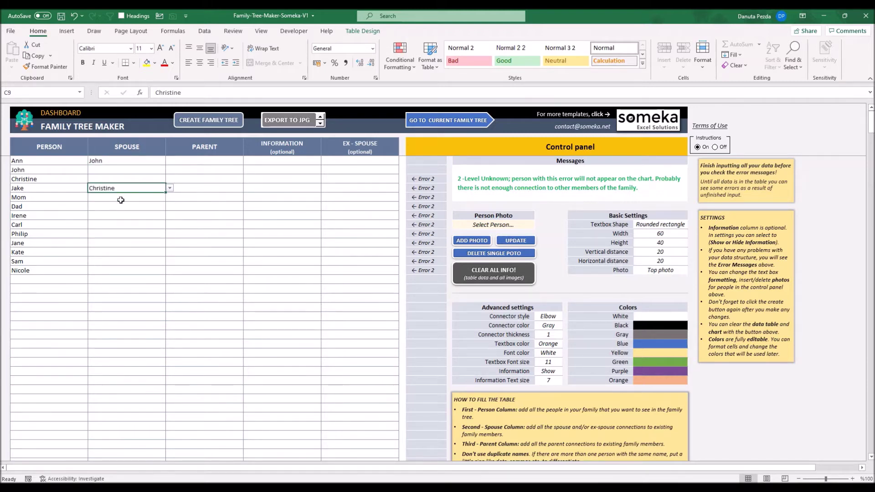
pyautogui.click(169, 206)
pyautogui.click(96, 256)
pyautogui.click(170, 224)
pyautogui.click(106, 233)
pyautogui.click(102, 252)
pyautogui.click(170, 252)
# Step: Assign parents: Christine–Jake for Ann, Ann–John for Mom, Irene–Carl for Dad
pyautogui.click(136, 294)
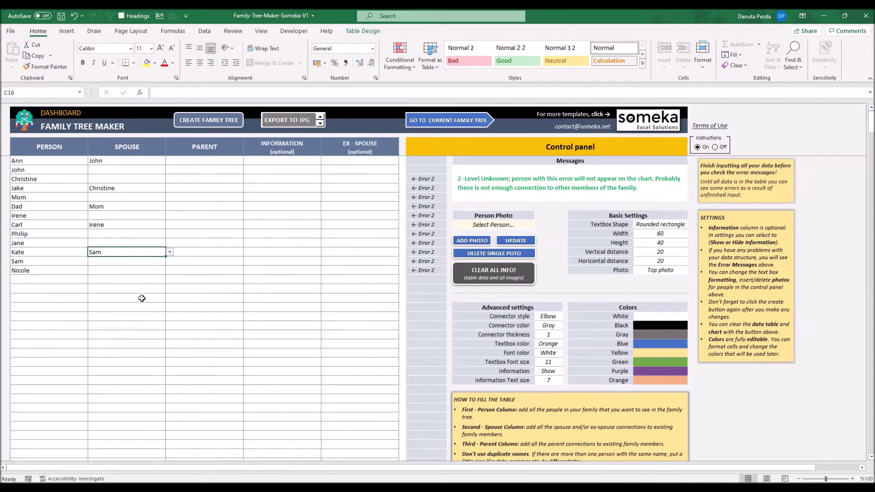
pyautogui.click(205, 161)
pyautogui.click(248, 161)
pyautogui.click(216, 166)
pyautogui.click(205, 196)
pyautogui.click(248, 197)
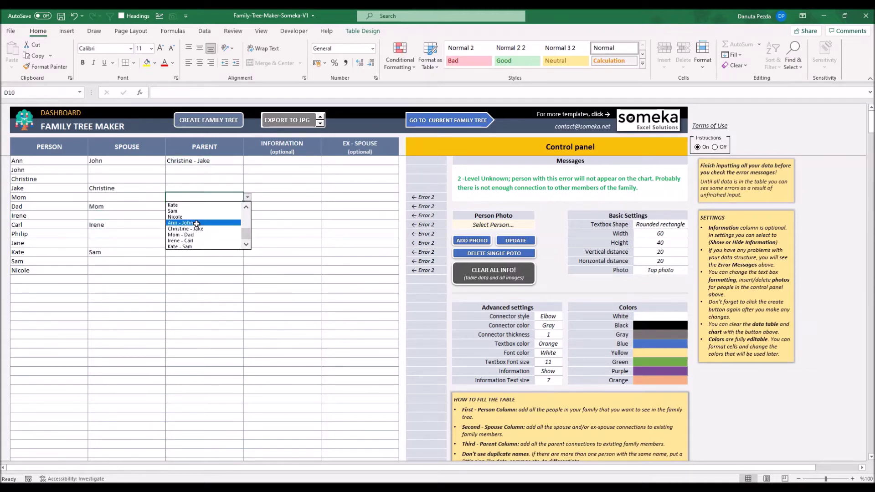
pyautogui.click(196, 223)
pyautogui.click(182, 208)
pyautogui.click(247, 206)
pyautogui.click(181, 248)
# Step: Assign parents: Irene–Carl for Philip, Mom–Dad for Jane and Kate, Kate–Sam for Nicole
pyautogui.click(248, 234)
pyautogui.click(189, 278)
pyautogui.click(205, 242)
pyautogui.click(247, 243)
pyautogui.click(185, 287)
pyautogui.click(205, 252)
pyautogui.click(248, 251)
pyautogui.click(184, 293)
pyautogui.click(247, 270)
pyautogui.click(185, 315)
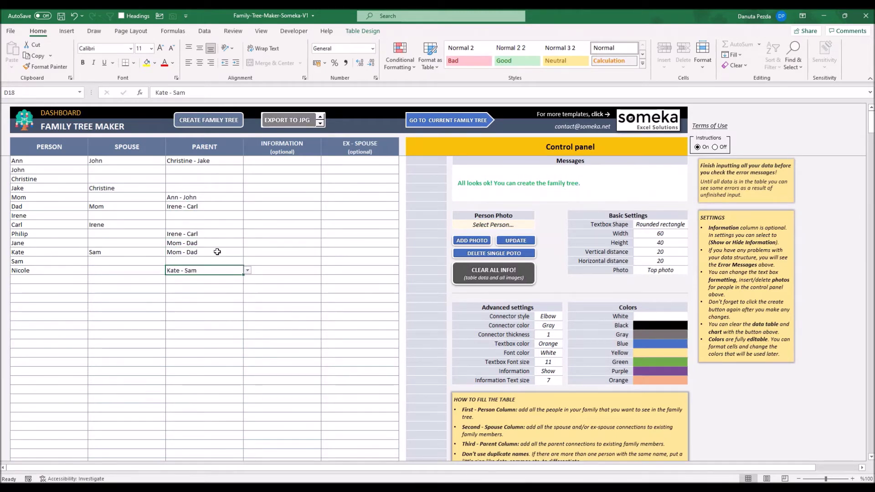
# Step: Add role labels Grandma, Grandpa, Great grandma, Great grandpa, Grandma, Grandpa, Uncle, then build the chart
pyautogui.click(264, 165)
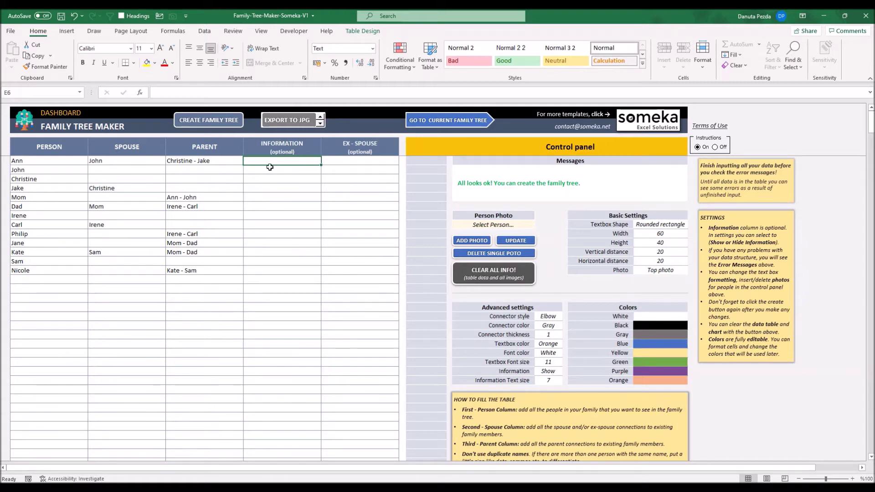
pyautogui.write('Grandma ')
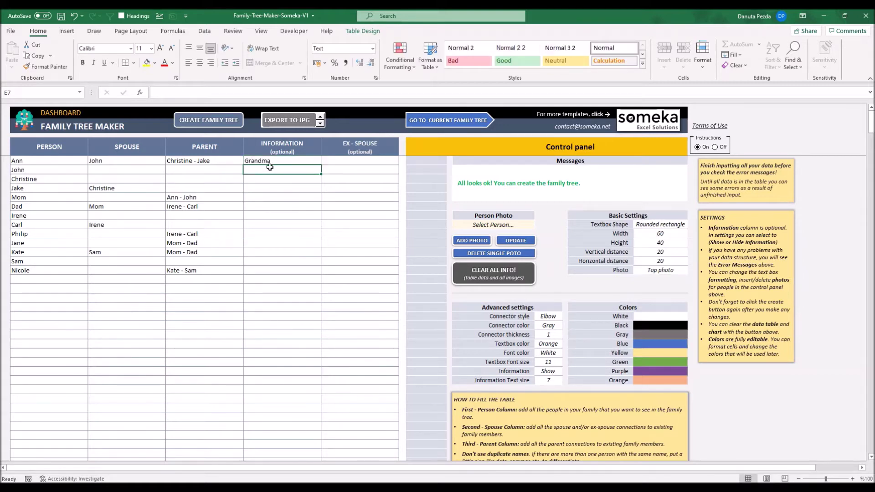
pyautogui.write('Grandpa Great grandma Great grandpa')
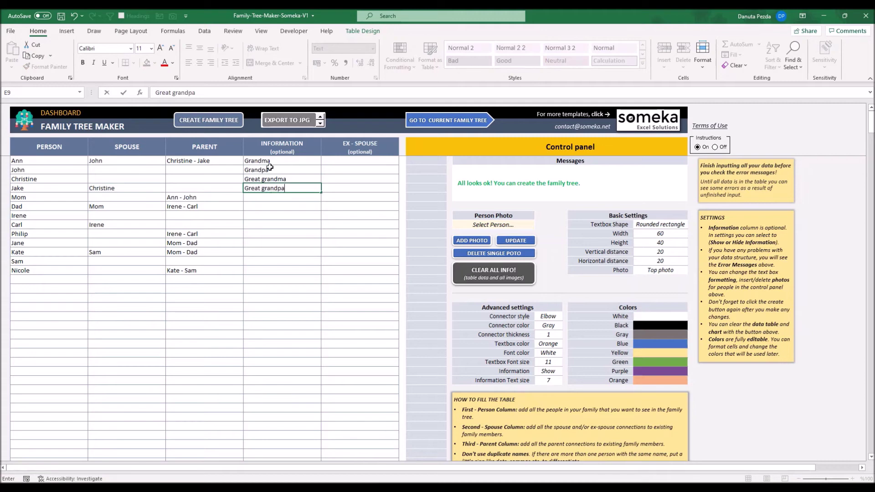
pyautogui.press('Return')
pyautogui.press('Return')
pyautogui.press('Return')
pyautogui.write('Grandma')
pyautogui.press('Return')
pyautogui.write('Grandpa')
pyautogui.press('Return')
pyautogui.write('Uncle')
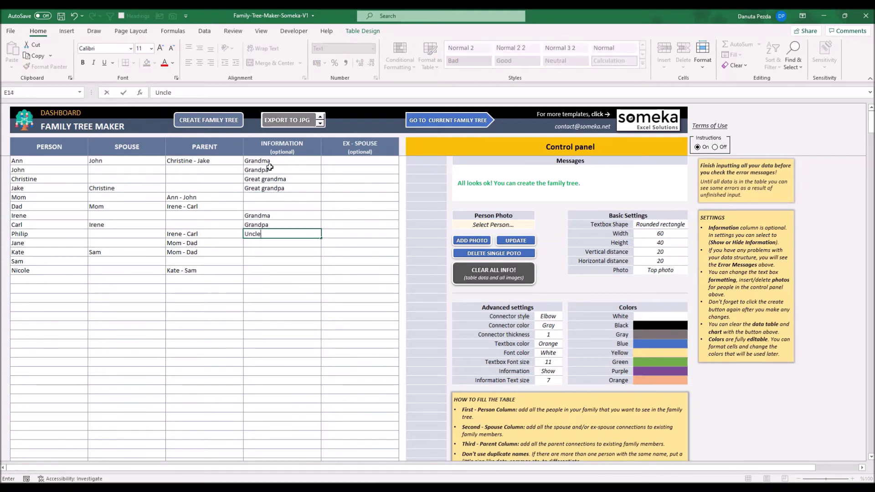
pyautogui.press('Return')
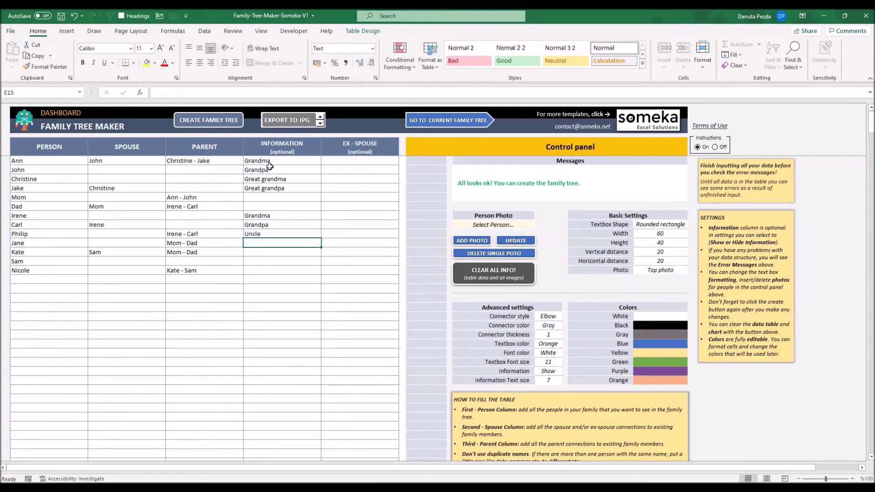
pyautogui.click(205, 126)
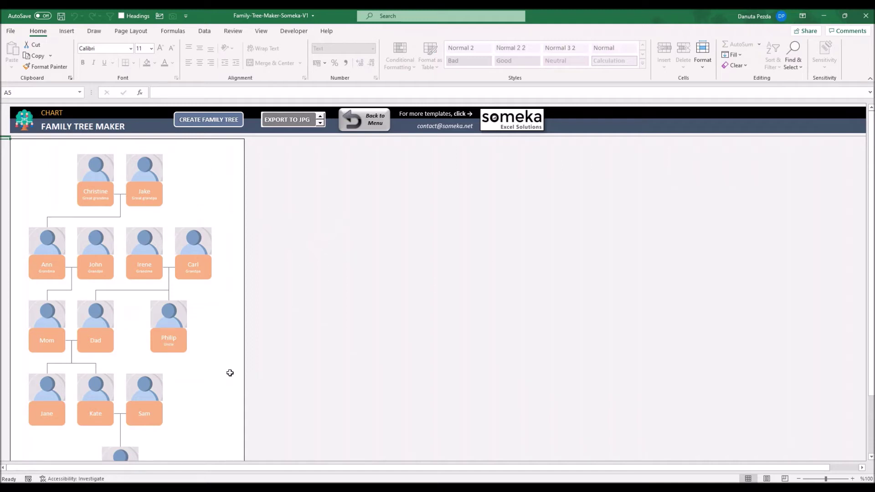
# Step: Return from the generated chart sheet to the dashboard with Back to Menu
pyautogui.click(370, 119)
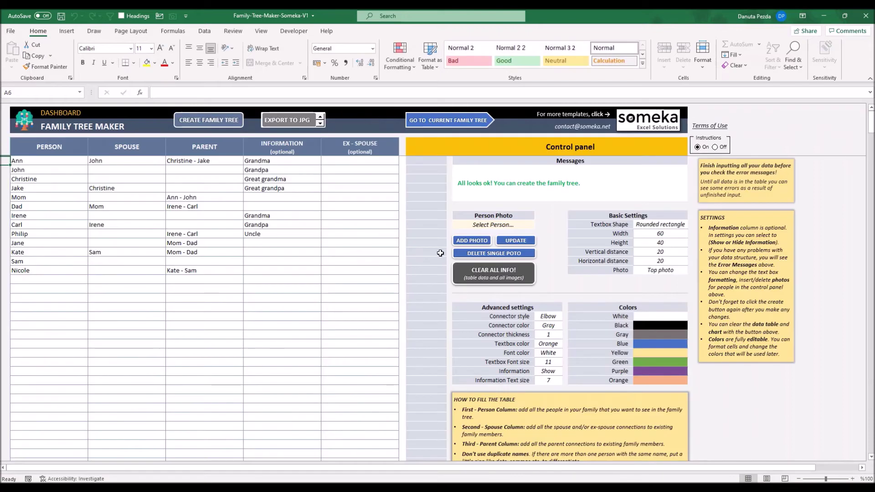
# Step: Insert photo 4 as Ann's portrait, regenerate the chart, and return to the dashboard
pyautogui.click(475, 227)
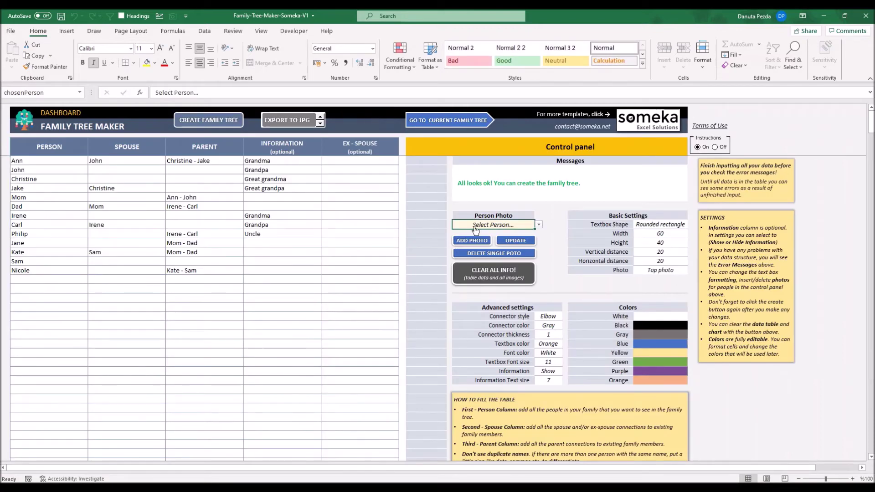
pyautogui.click(538, 225)
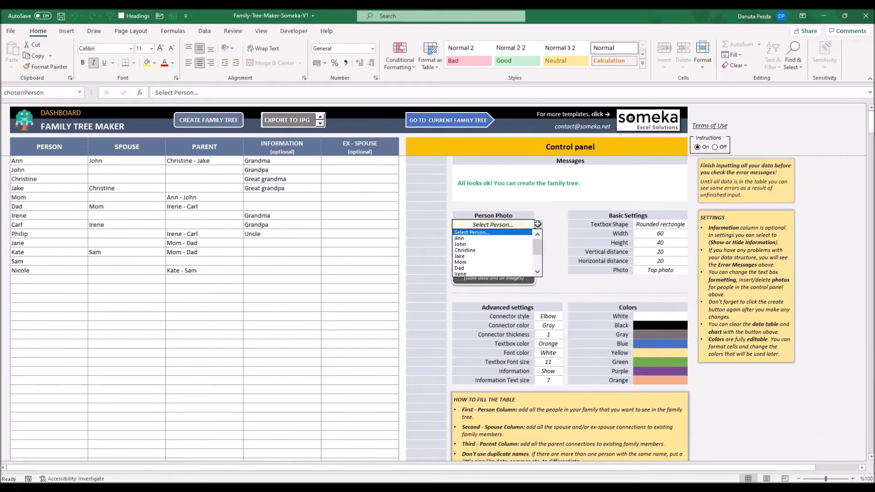
pyautogui.click(475, 232)
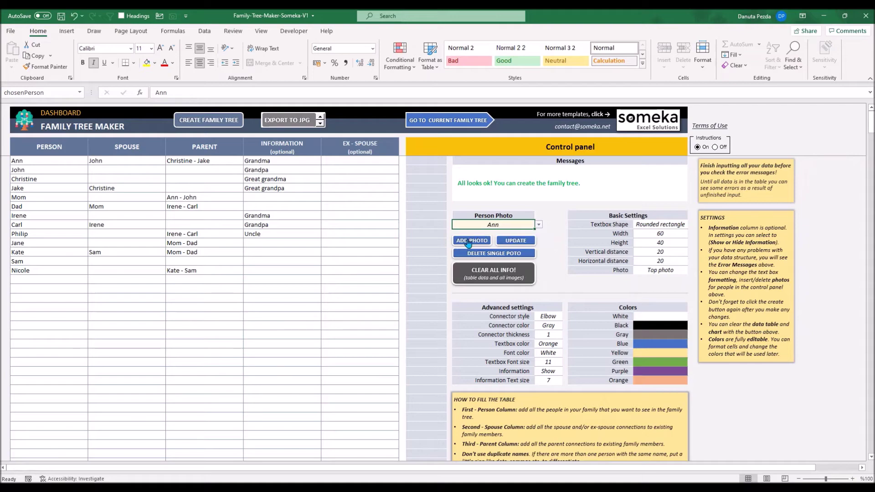
pyautogui.click(467, 241)
pyautogui.click(252, 81)
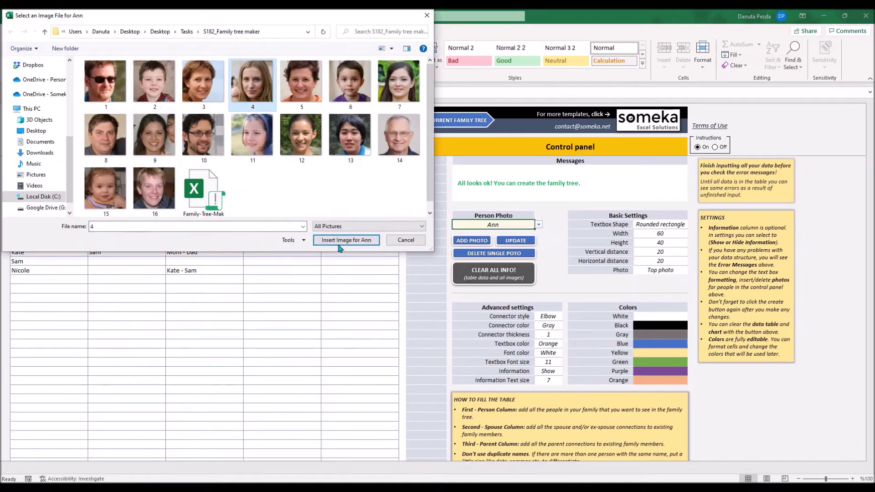
pyautogui.click(346, 239)
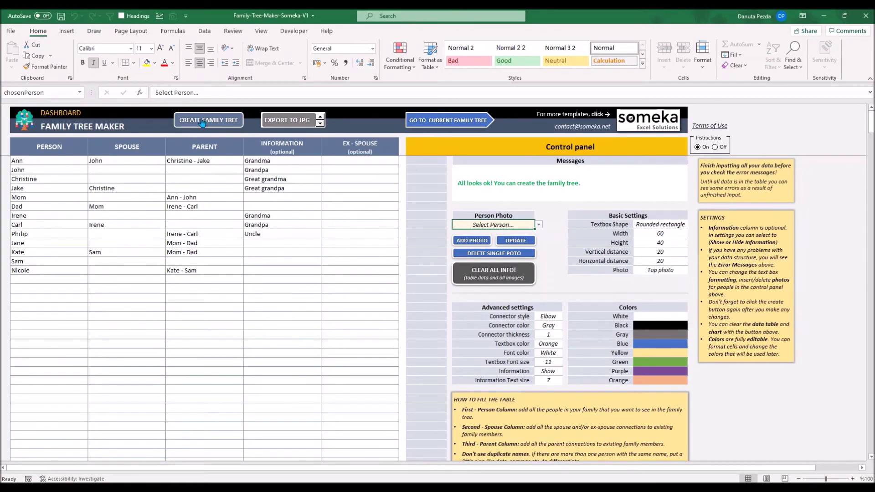
pyautogui.click(202, 119)
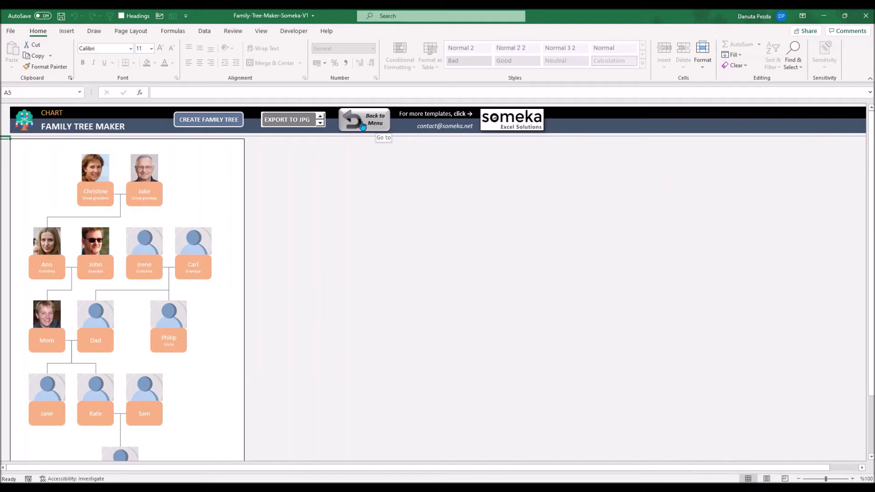
pyautogui.click(363, 125)
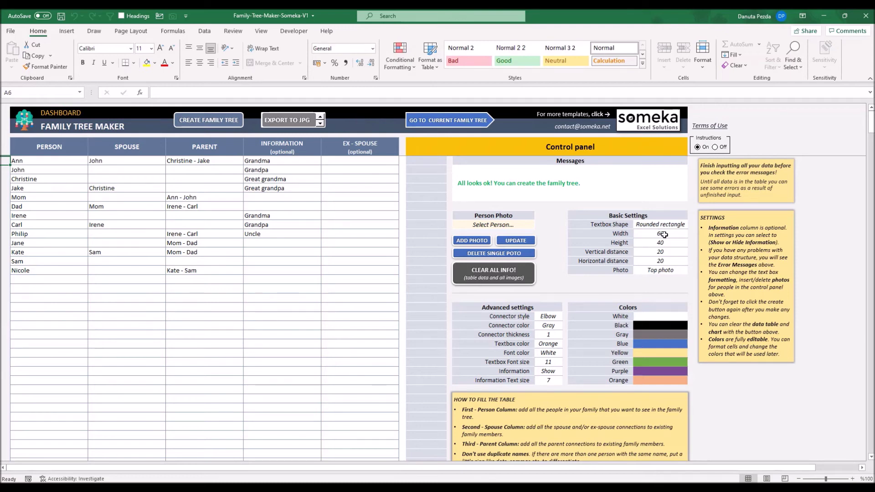
# Step: Set box width 80 and horizontal distance 50, rebuild the chart, and return
pyautogui.click(661, 233)
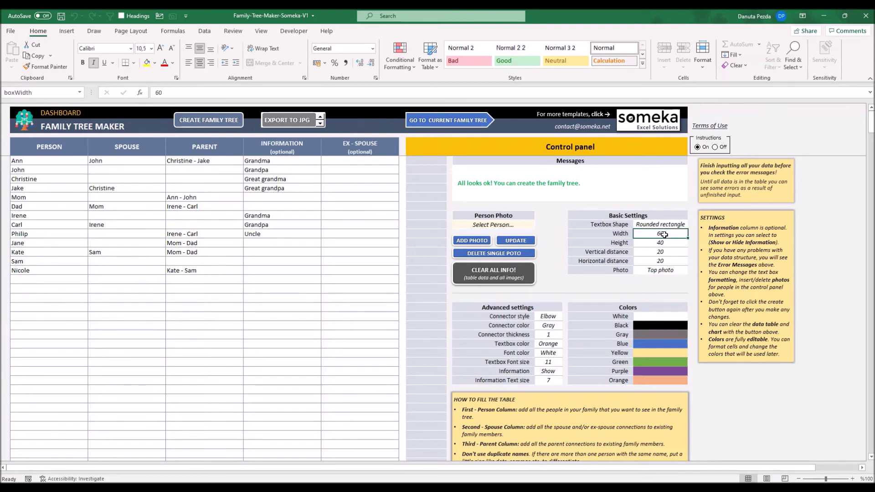
pyautogui.write('80')
pyautogui.press('Return')
pyautogui.press('Down')
pyautogui.press('Down')
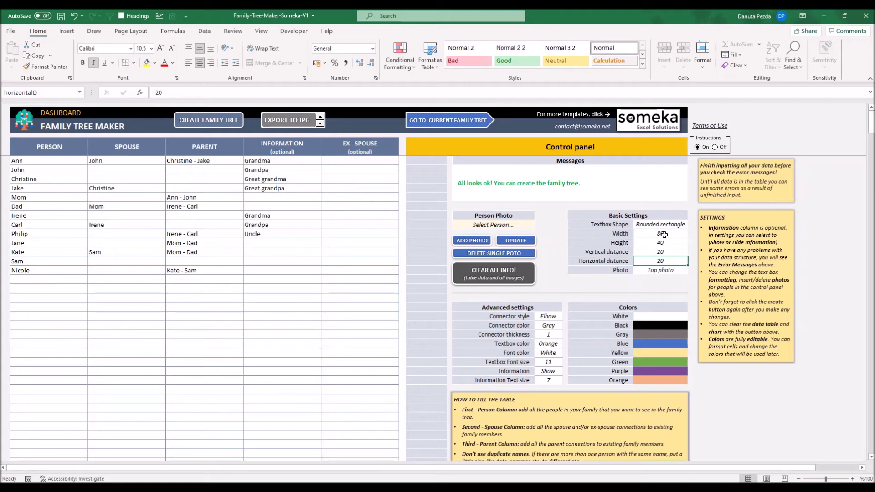
pyautogui.write('50')
pyautogui.press('Return')
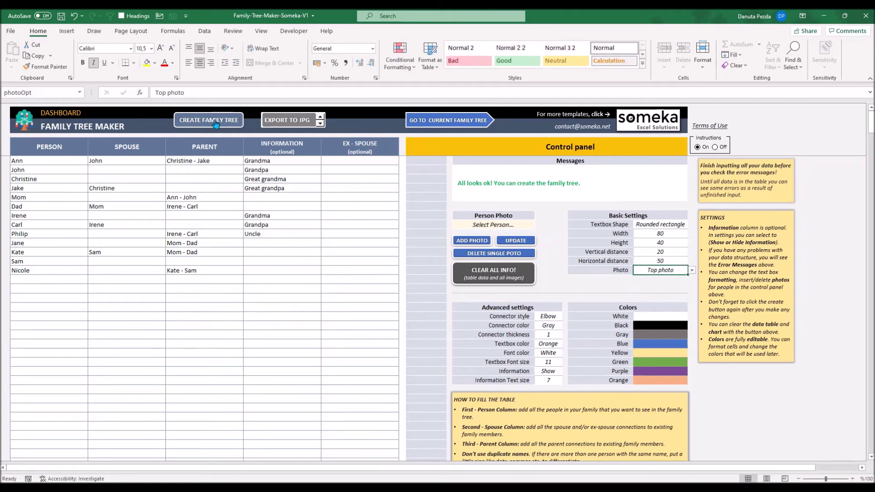
pyautogui.click(215, 122)
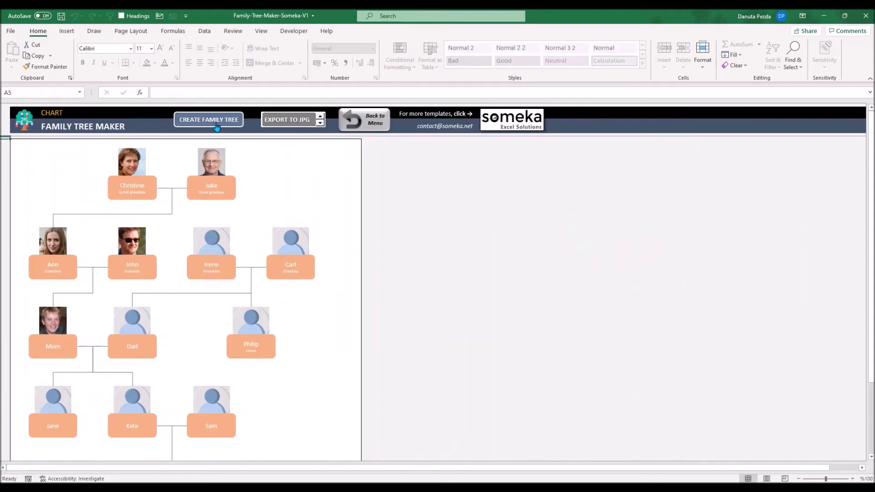
pyautogui.scroll(-1, 513, 284)
pyautogui.scroll(-2, 512, 285)
pyautogui.scroll(3, 508, 287)
pyautogui.click(385, 117)
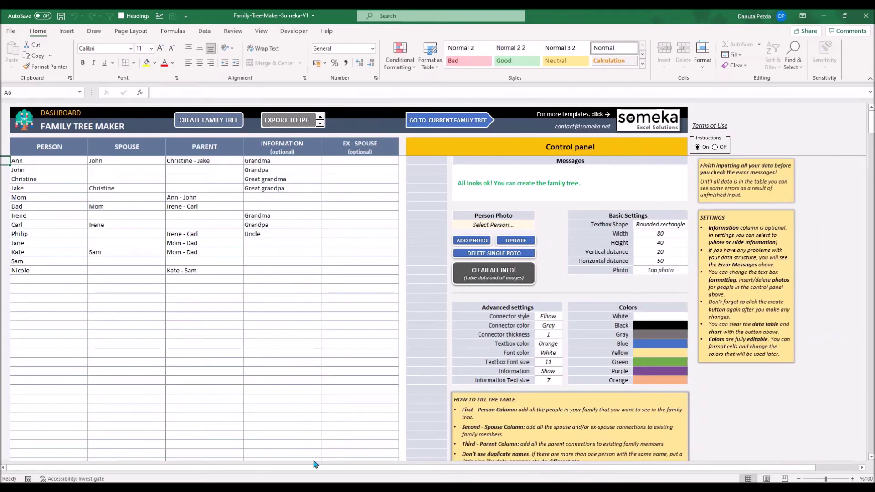
# Step: Choose Yellow textbox color and Black font color, rebuild the chart, and return
pyautogui.click(548, 343)
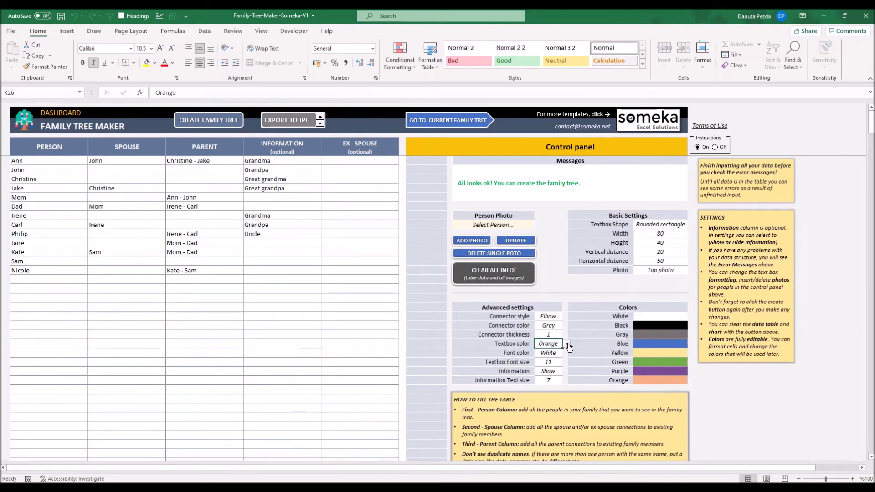
pyautogui.click(566, 344)
pyautogui.click(523, 376)
pyautogui.click(548, 353)
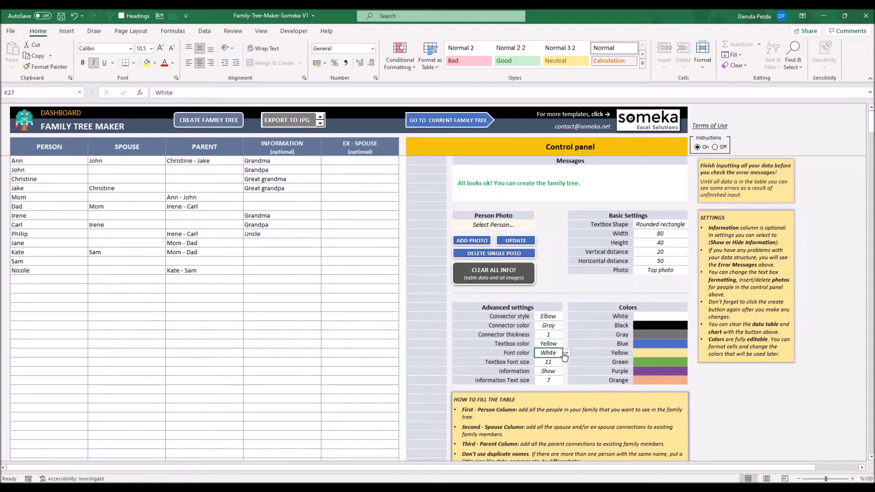
pyautogui.click(566, 352)
pyautogui.click(511, 367)
pyautogui.click(206, 120)
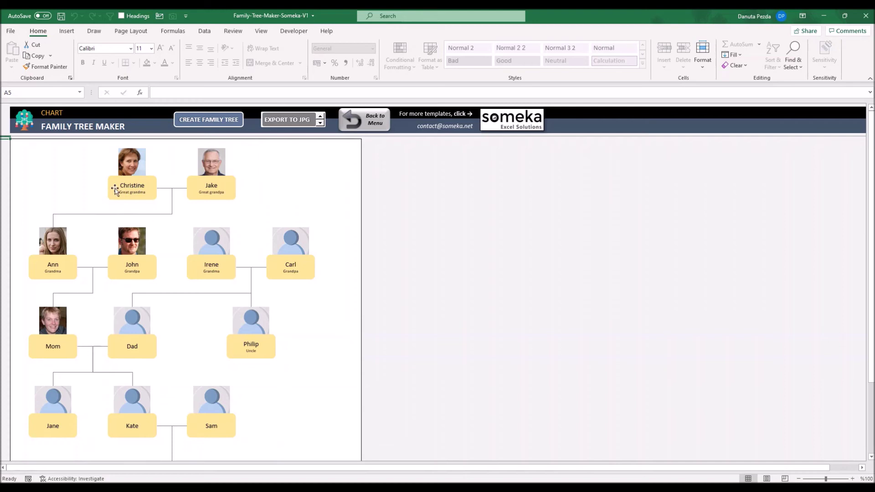
pyautogui.click(363, 121)
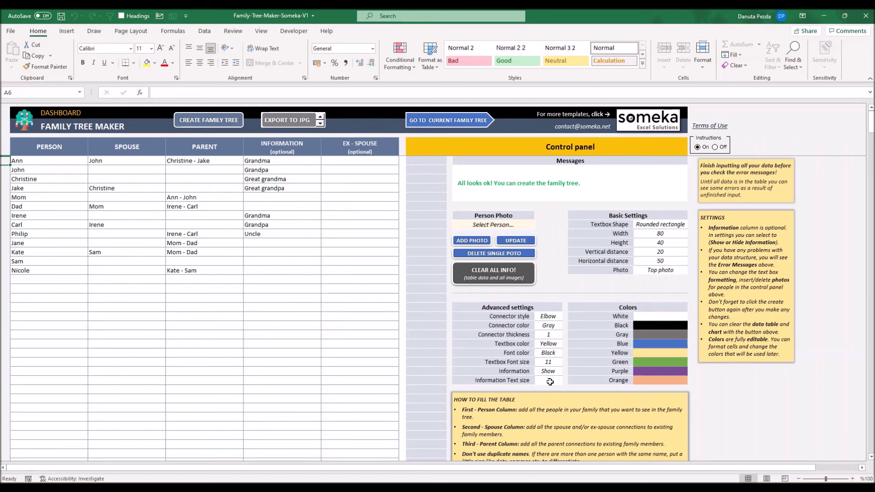
# Step: Set the Information text size to 9 and rebuild the family tree chart
pyautogui.click(550, 380)
pyautogui.write('9')
pyautogui.press('Return')
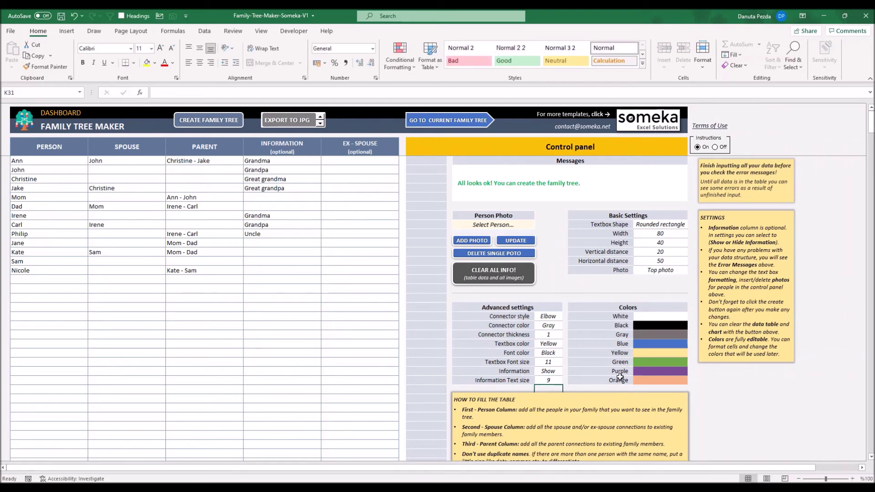
pyautogui.click(213, 118)
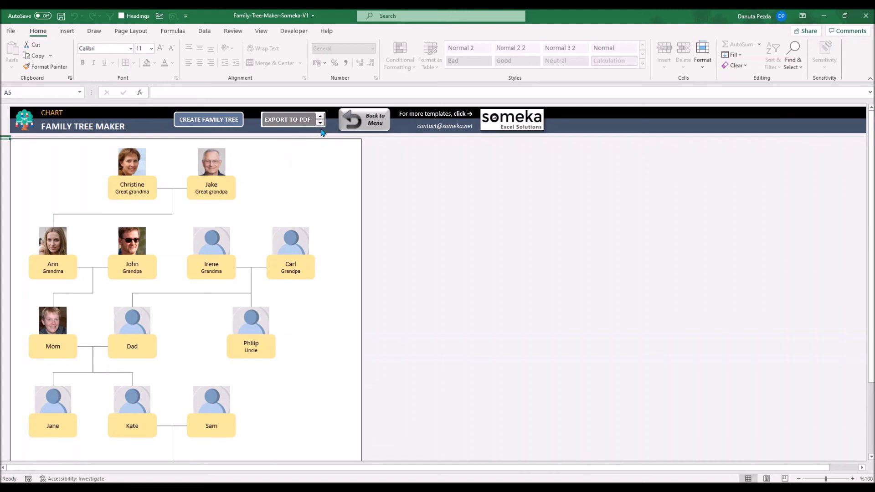
# Step: Export the chart as the PDF 'Family Tree' and close the PDF viewer
pyautogui.click(286, 124)
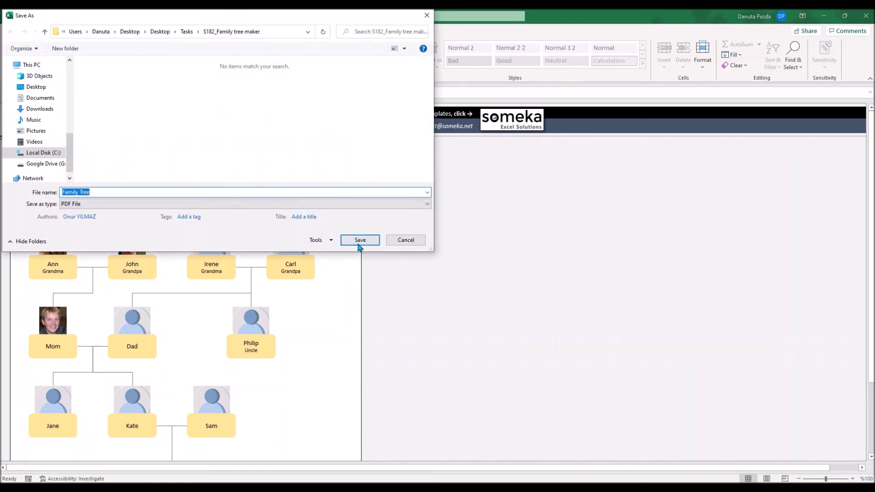
pyautogui.click(305, 193)
pyautogui.press('Return')
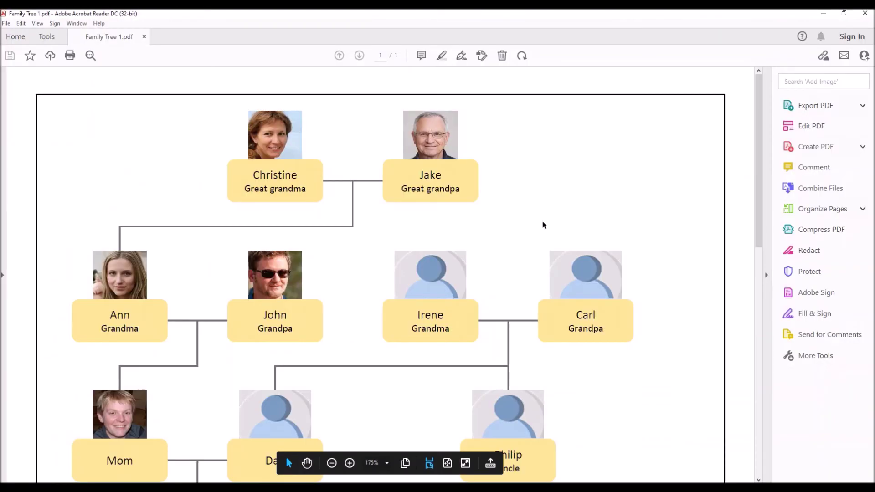
pyautogui.scroll(-3, 540, 216)
pyautogui.scroll(-3, 536, 210)
pyautogui.scroll(-3, 536, 210)
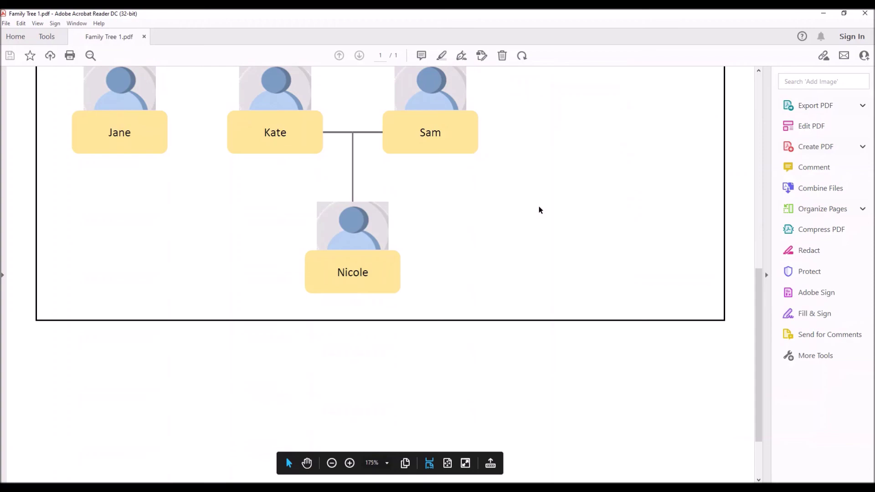
pyautogui.scroll(2, 539, 210)
pyautogui.scroll(8, 538, 210)
pyautogui.scroll(2, 538, 210)
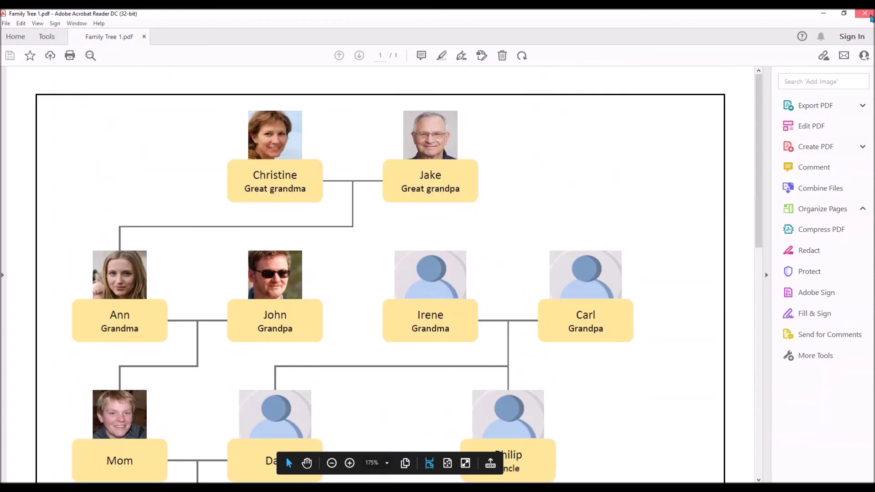
pyautogui.click(864, 13)
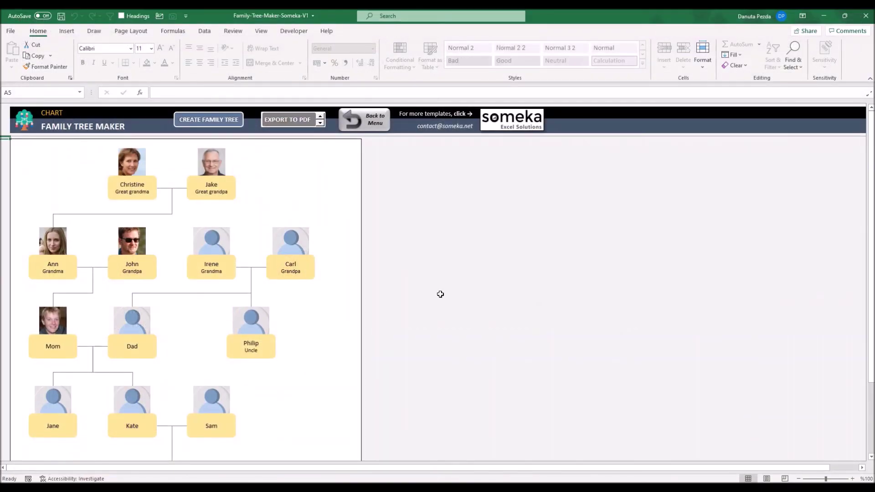